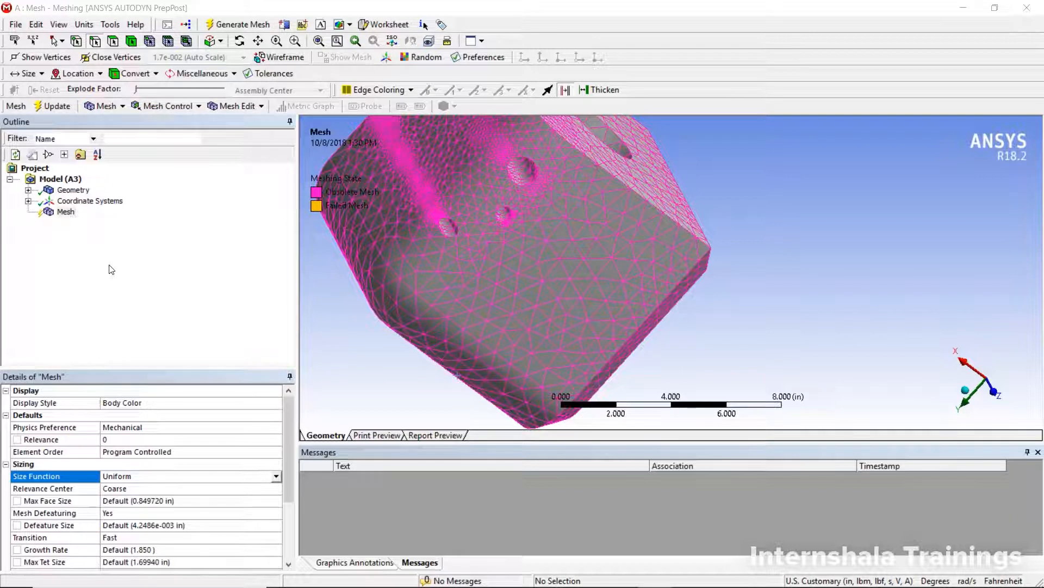
Add a mesh method scoped to the solid body and keep its method as Automatic
{"action": "right_click", "coordinate": [66, 213]}
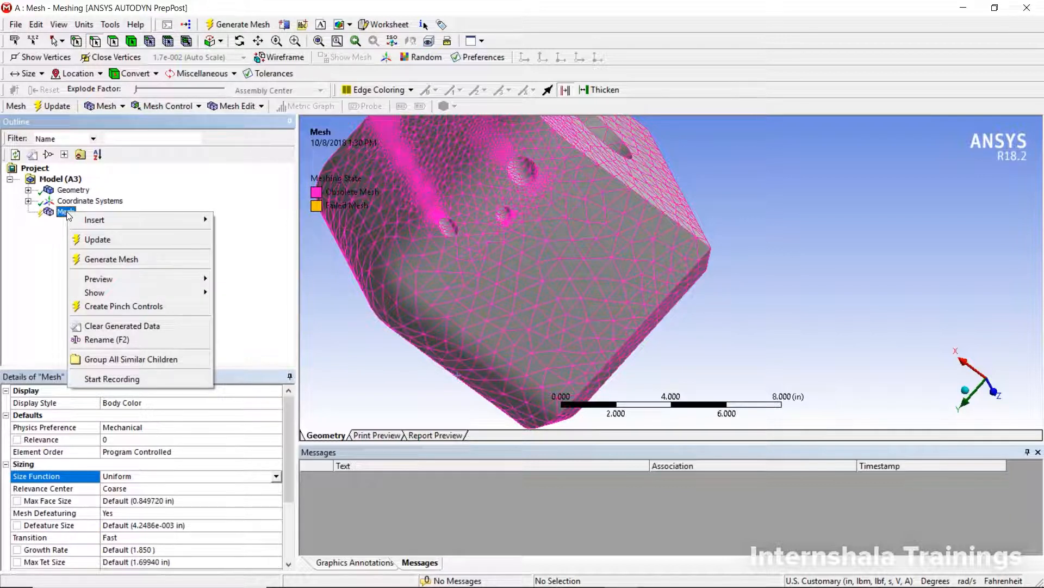
{"action": "mouse_move", "coordinate": [109, 220]}
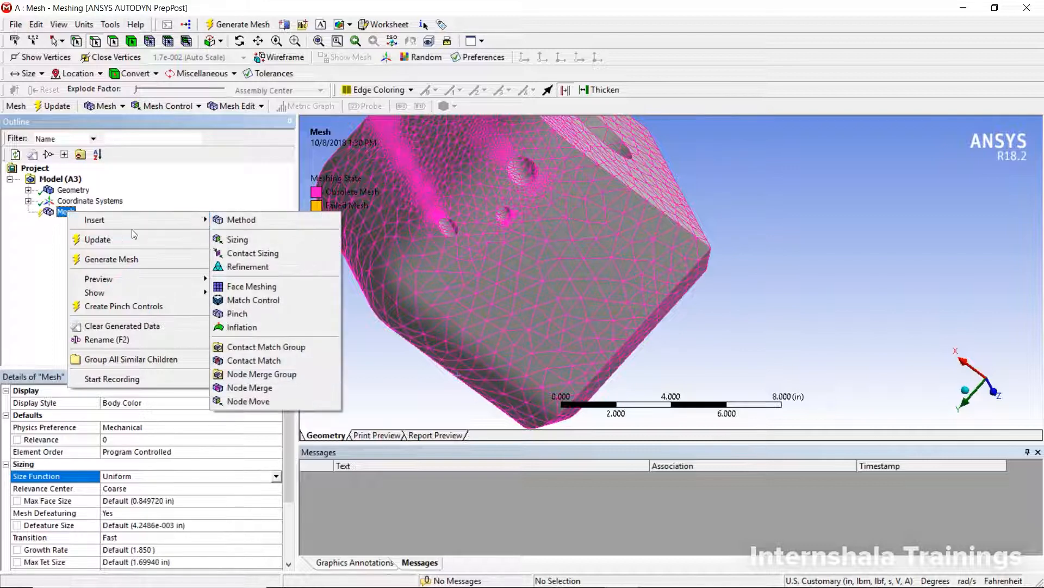
{"action": "left_click", "coordinate": [239, 219]}
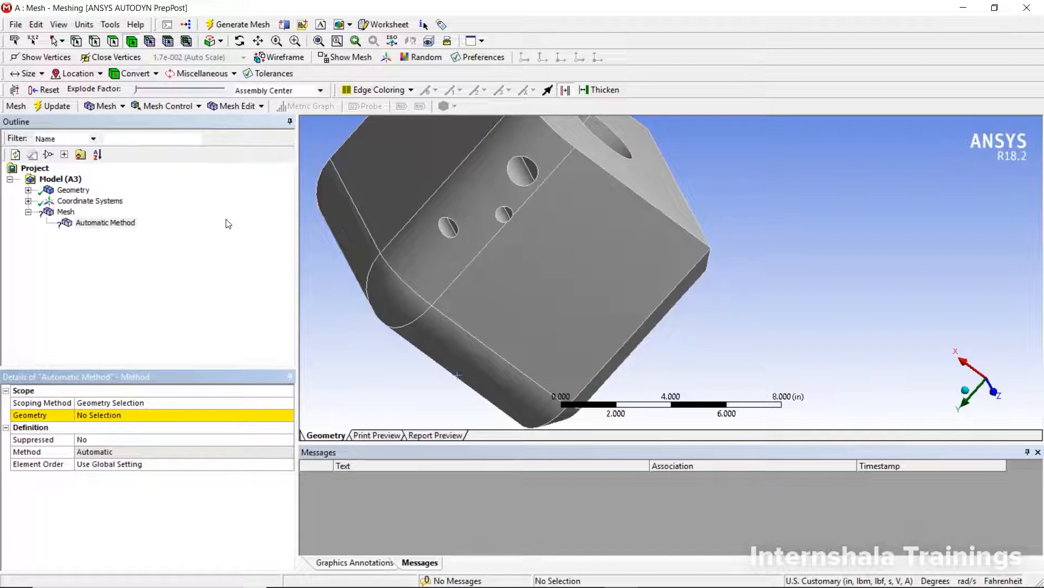
{"action": "left_click", "coordinate": [443, 248]}
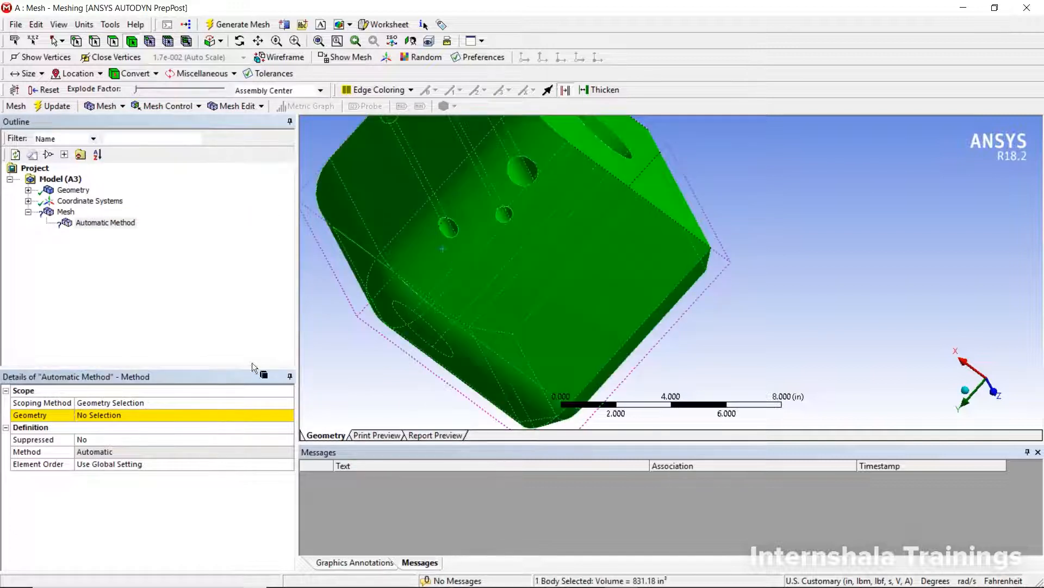
{"action": "left_click", "coordinate": [103, 415]}
{"action": "left_click", "coordinate": [104, 415]}
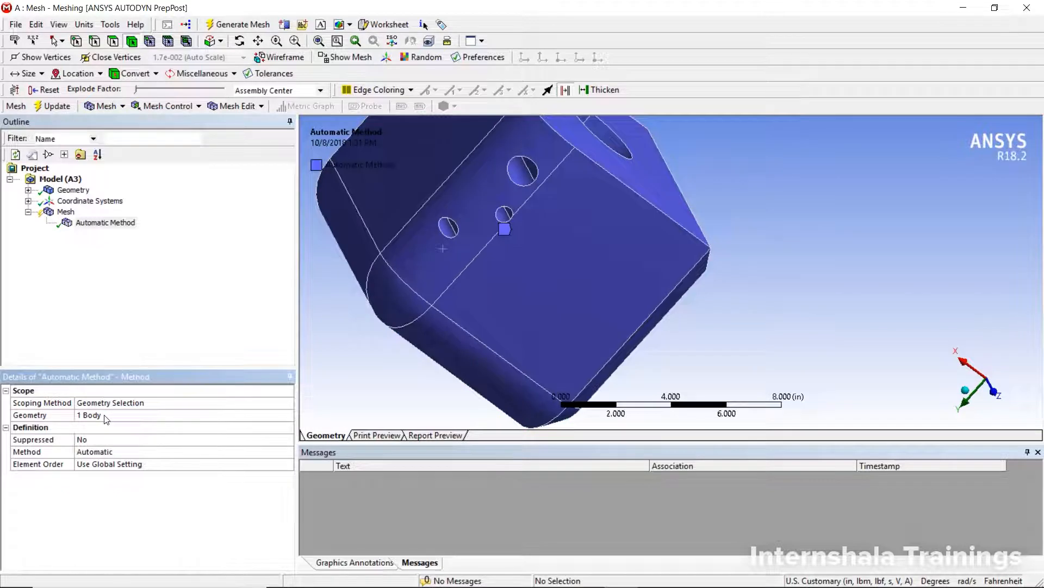
{"action": "left_click", "coordinate": [135, 453]}
{"action": "left_click", "coordinate": [287, 452]}
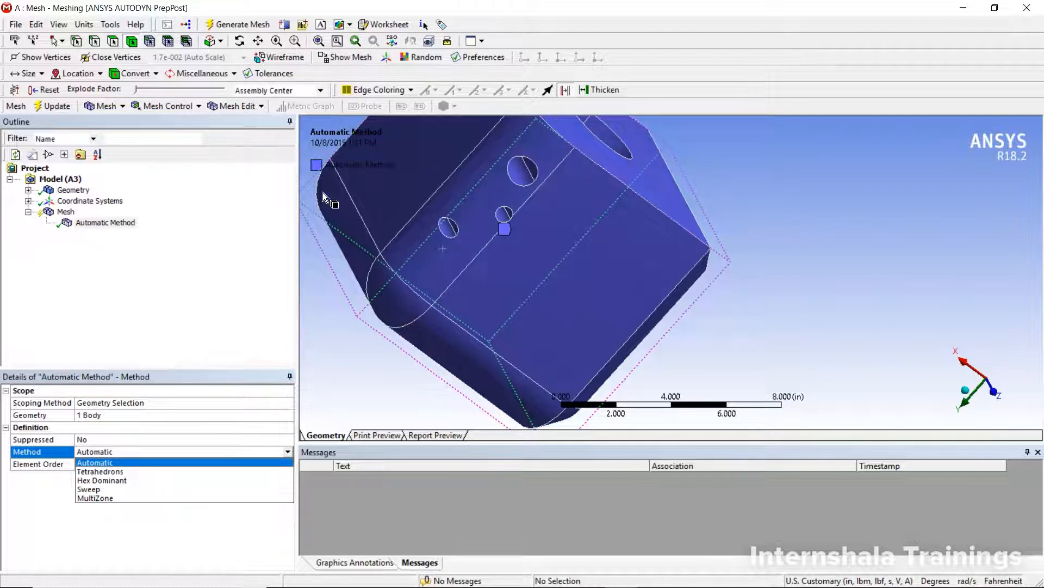
{"action": "left_click", "coordinate": [191, 300]}
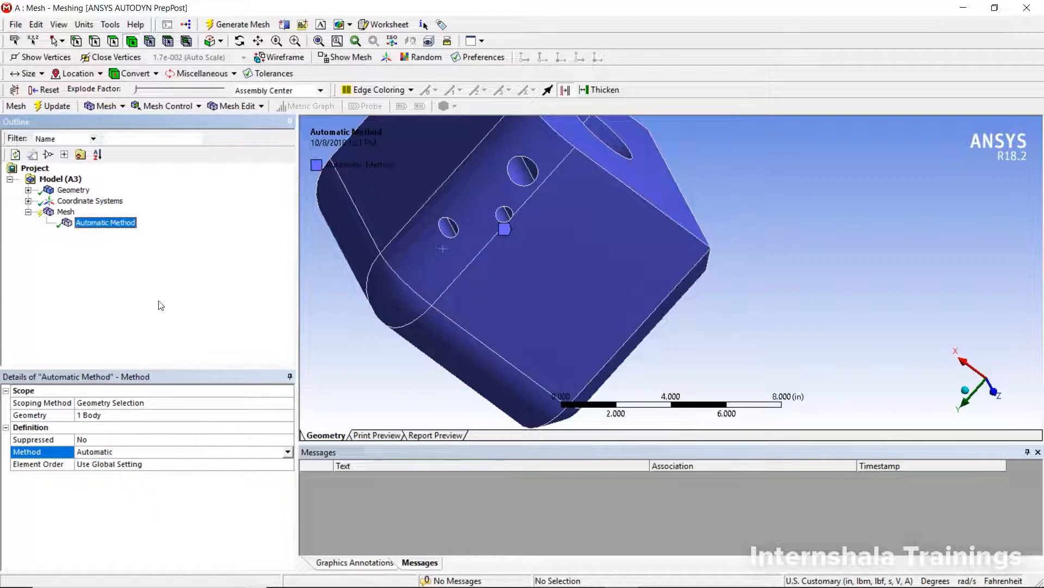
Add a mesh sizing control scoped to the straight edge running from the smallest hole to the rounded corner
{"action": "right_click", "coordinate": [60, 212]}
{"action": "mouse_move", "coordinate": [87, 217]}
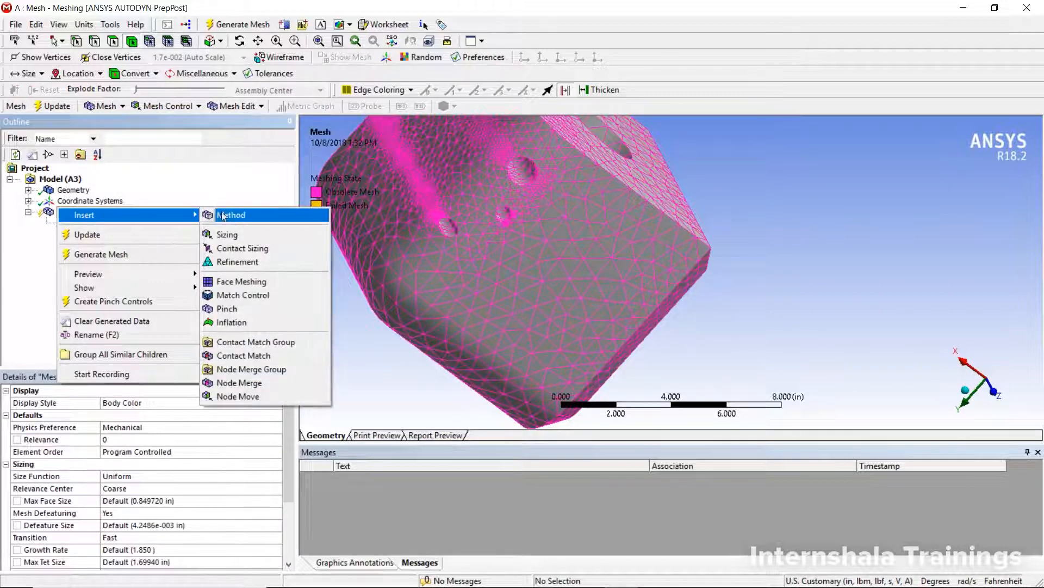
{"action": "left_click", "coordinate": [245, 235]}
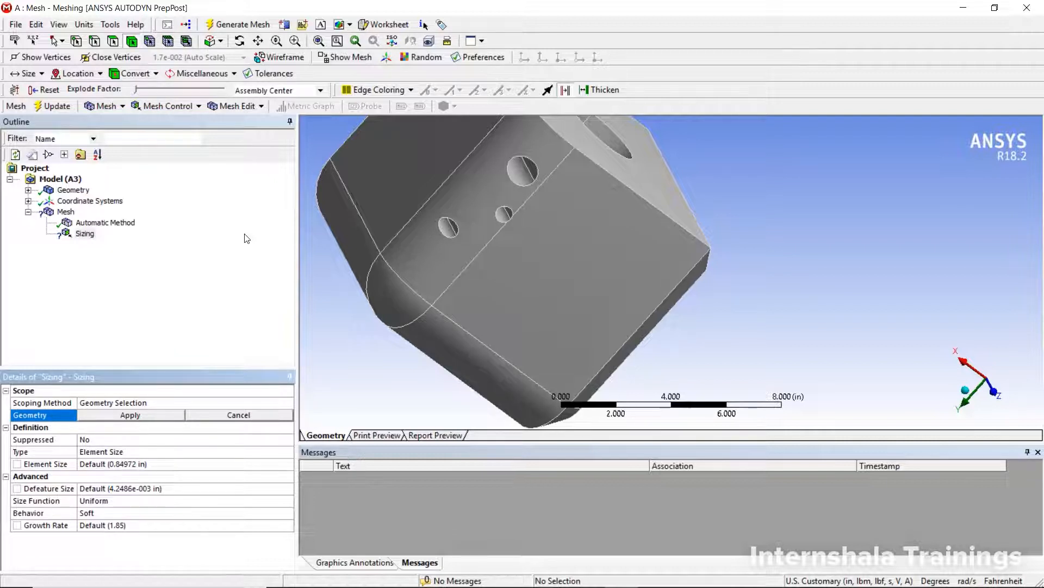
{"action": "left_click", "coordinate": [472, 261]}
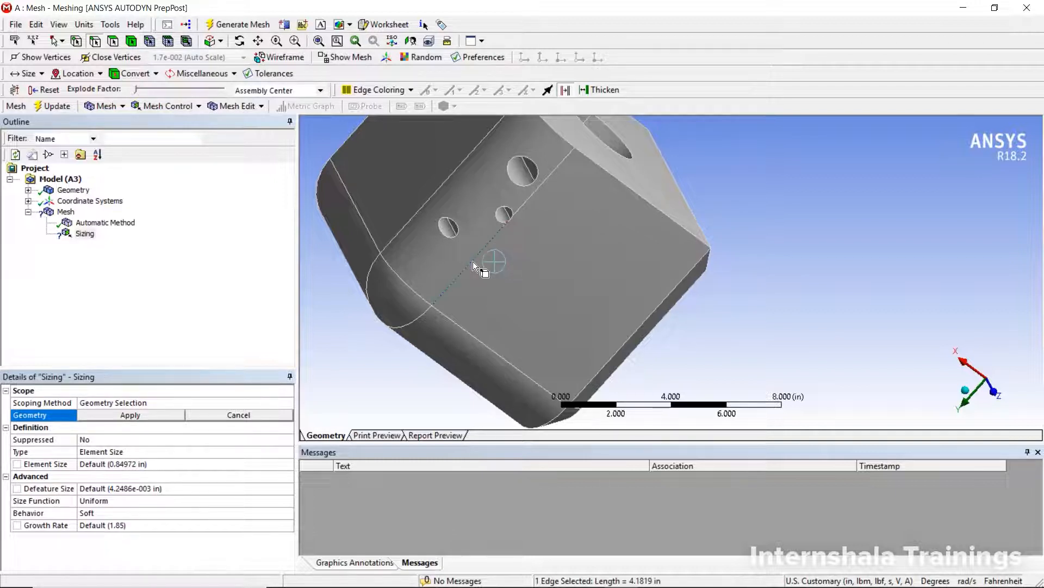
{"action": "left_click", "coordinate": [126, 416]}
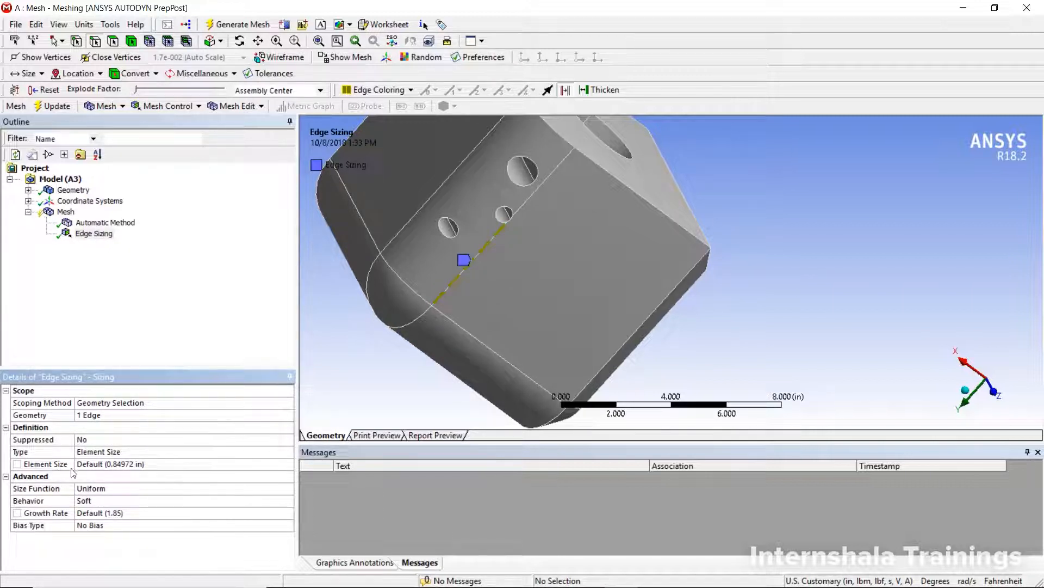
Set the edge sizing's element size to 0.2 in and generate the mesh
{"action": "left_click", "coordinate": [134, 464]}
{"action": "type", "text": "0.2"}
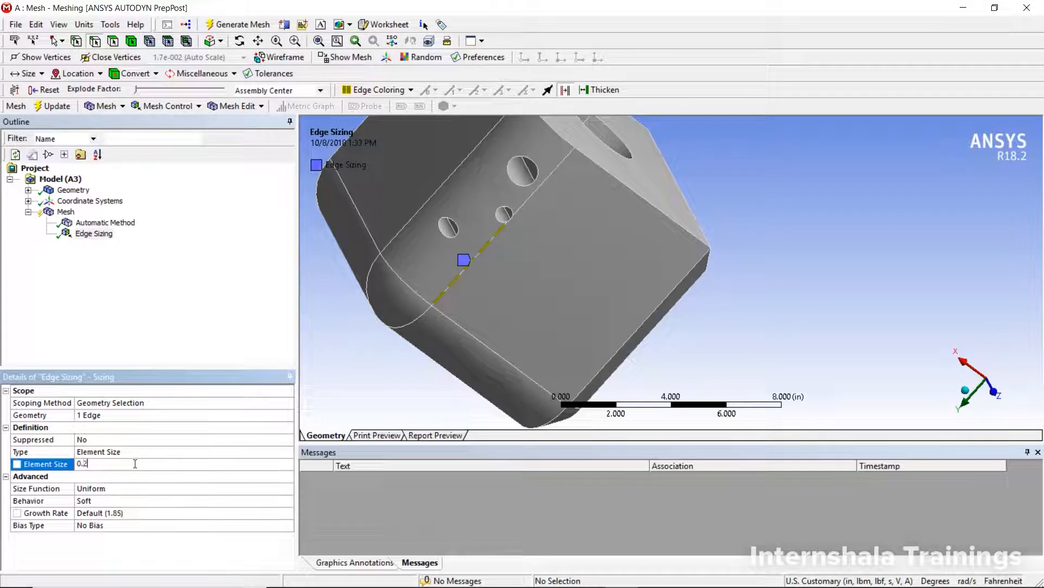
{"action": "key", "text": "Return"}
{"action": "right_click", "coordinate": [64, 213]}
{"action": "left_click", "coordinate": [82, 259]}
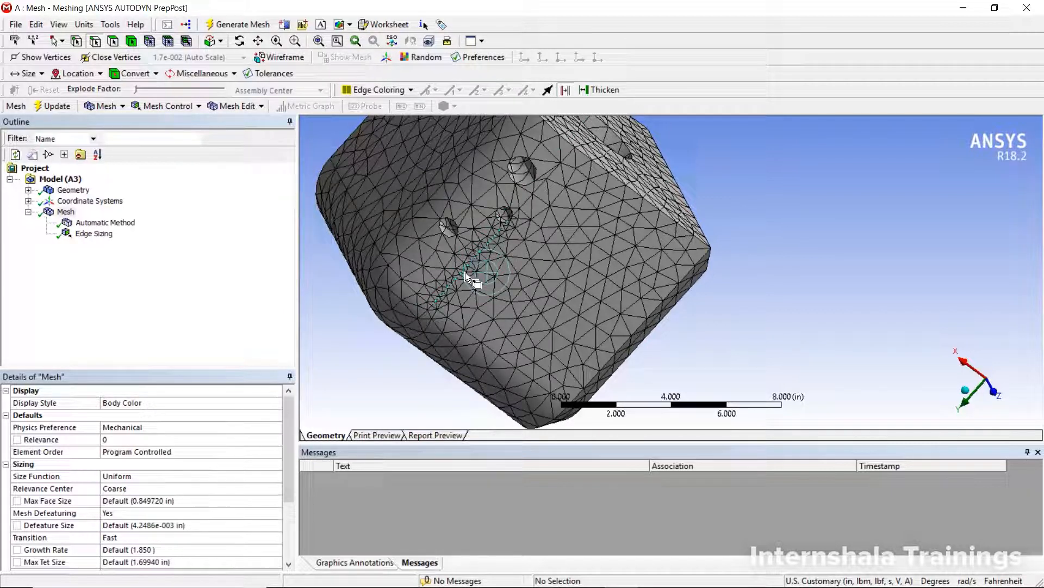
Add a refinement control to the mesh, leaving its geometry unselected
{"action": "right_click", "coordinate": [66, 212]}
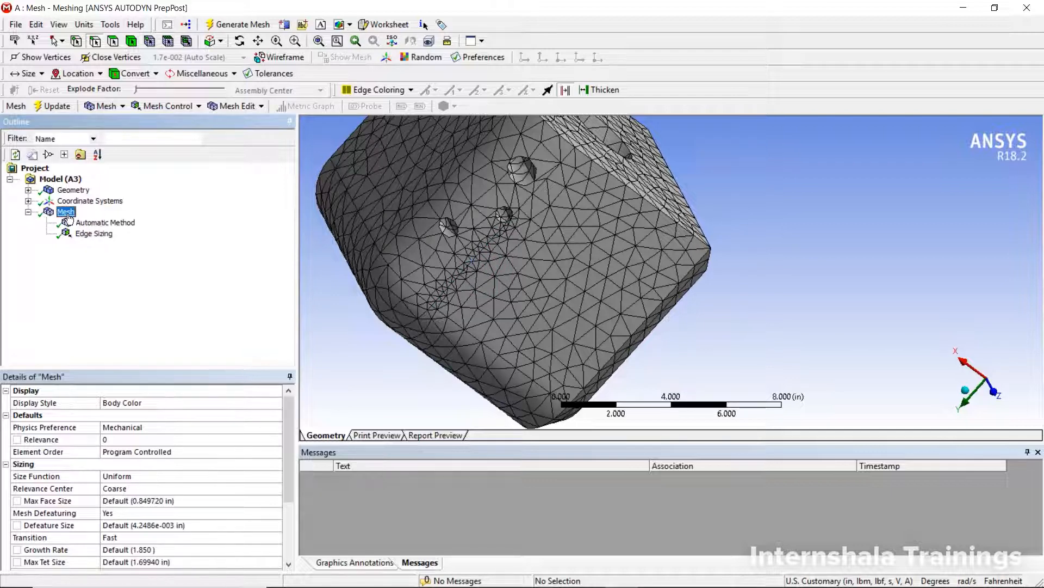
{"action": "mouse_move", "coordinate": [104, 222]}
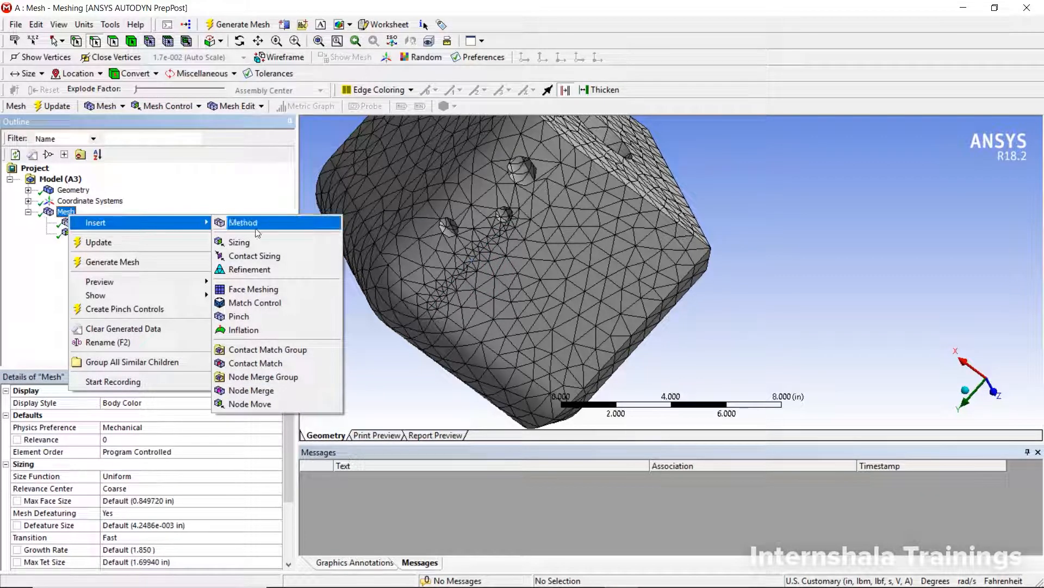
{"action": "left_click", "coordinate": [277, 270]}
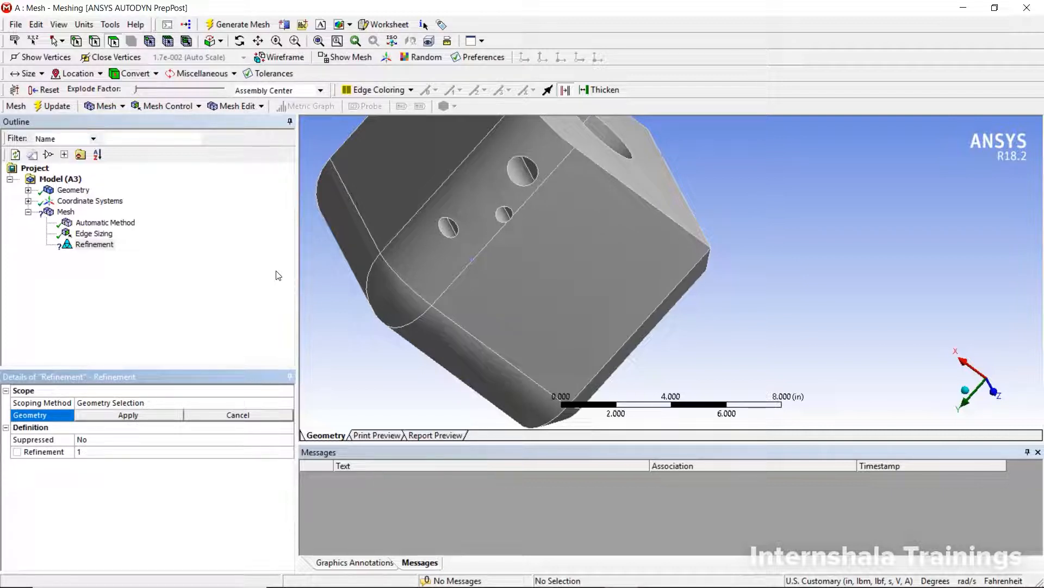
{"action": "left_click", "coordinate": [265, 287]}
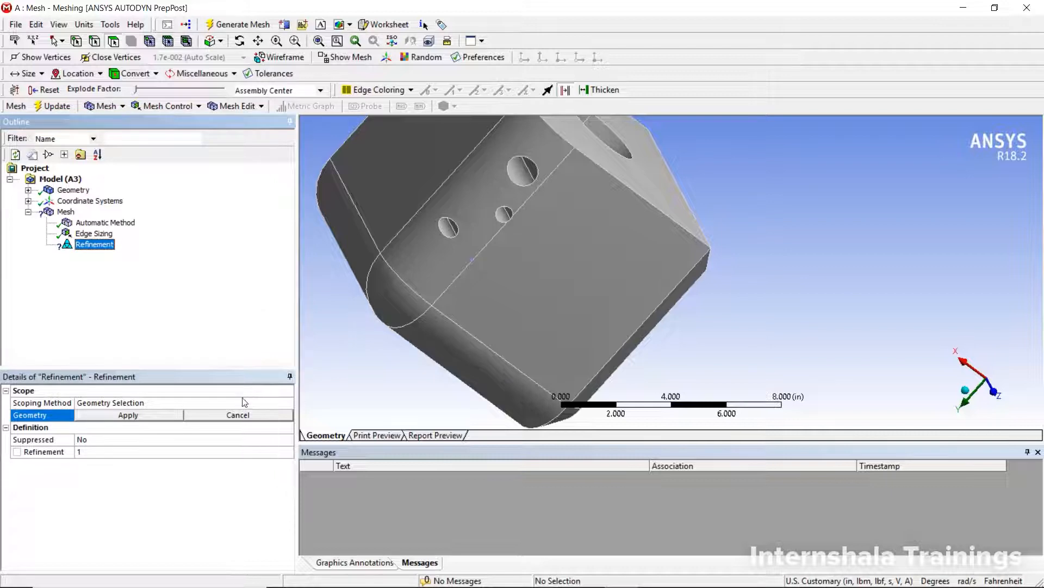
{"action": "left_click", "coordinate": [241, 415]}
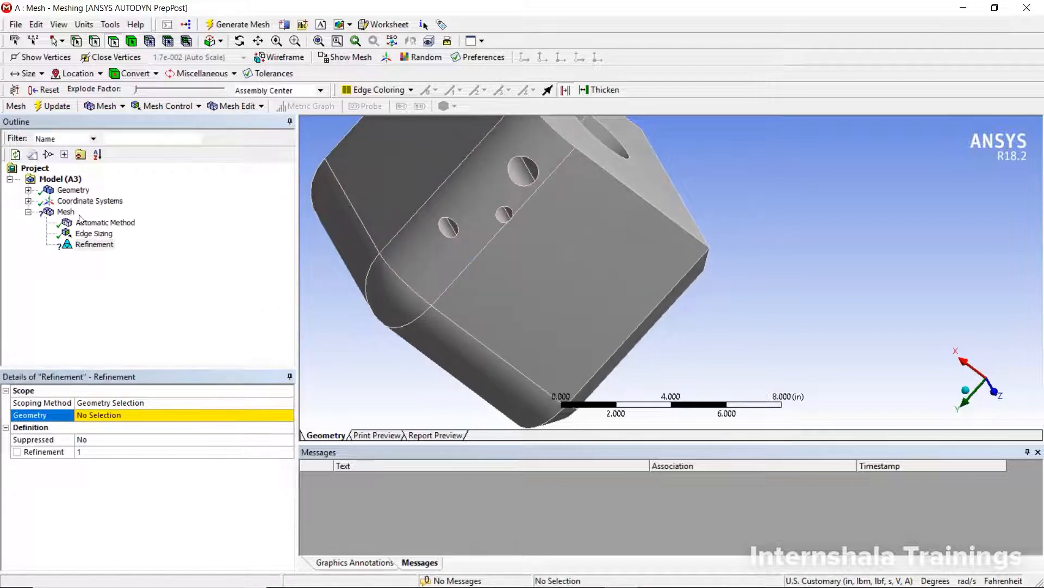
Scope the refinement to the long straight edge on the far side of the rounded face with the holes
{"action": "left_click", "coordinate": [66, 211]}
{"action": "middle_click_drag", "start_coordinate": [357, 250], "coordinate": [499, 248]}
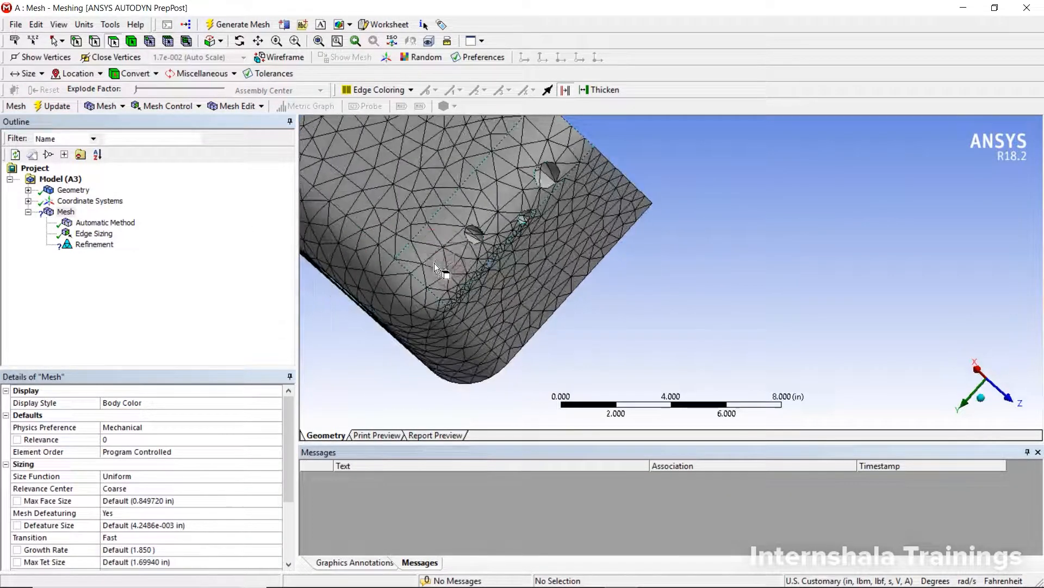
{"action": "scroll", "coordinate": [446, 187], "scroll_direction": "up", "scroll_amount": 5}
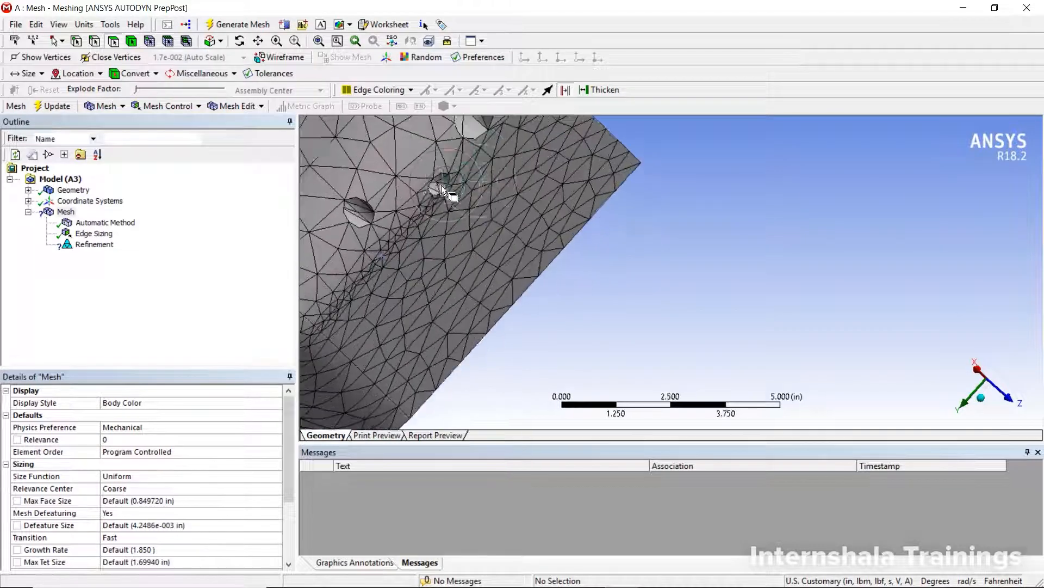
{"action": "scroll", "coordinate": [405, 184], "scroll_direction": "down", "scroll_amount": 8}
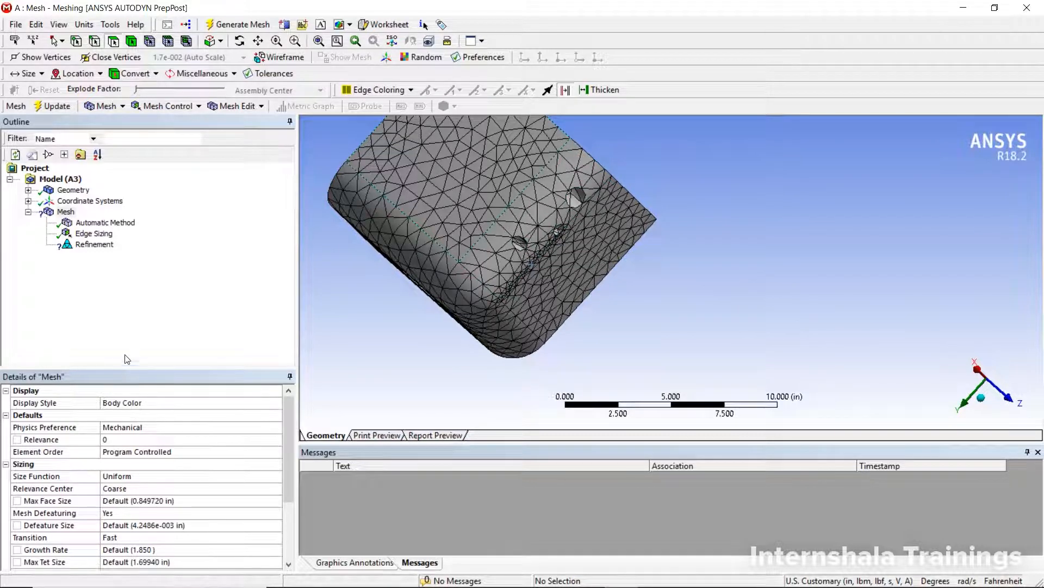
{"action": "left_click", "coordinate": [94, 245]}
{"action": "left_click", "coordinate": [108, 415]}
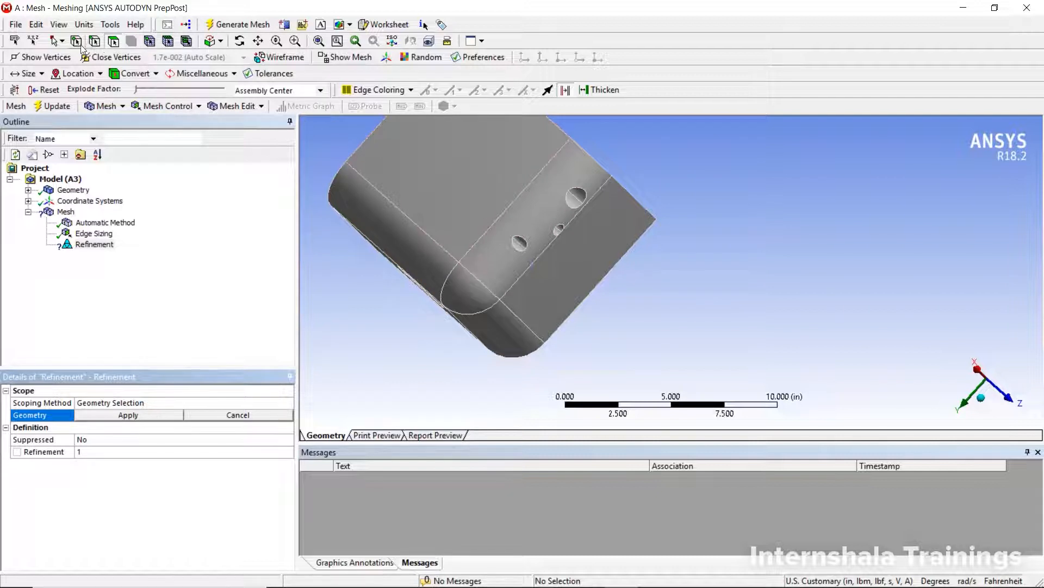
{"action": "left_click", "coordinate": [98, 44]}
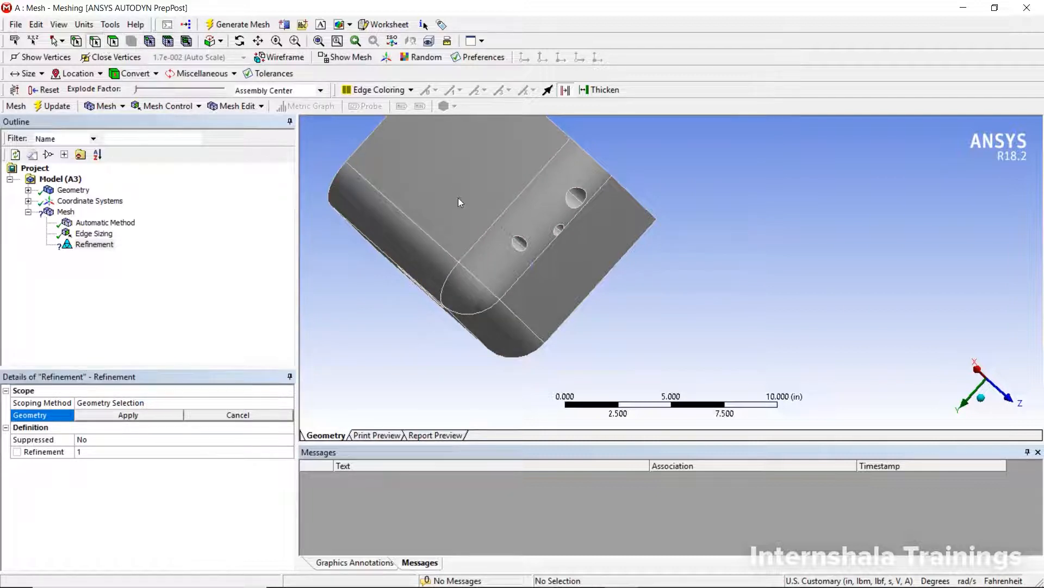
{"action": "left_click", "coordinate": [485, 237]}
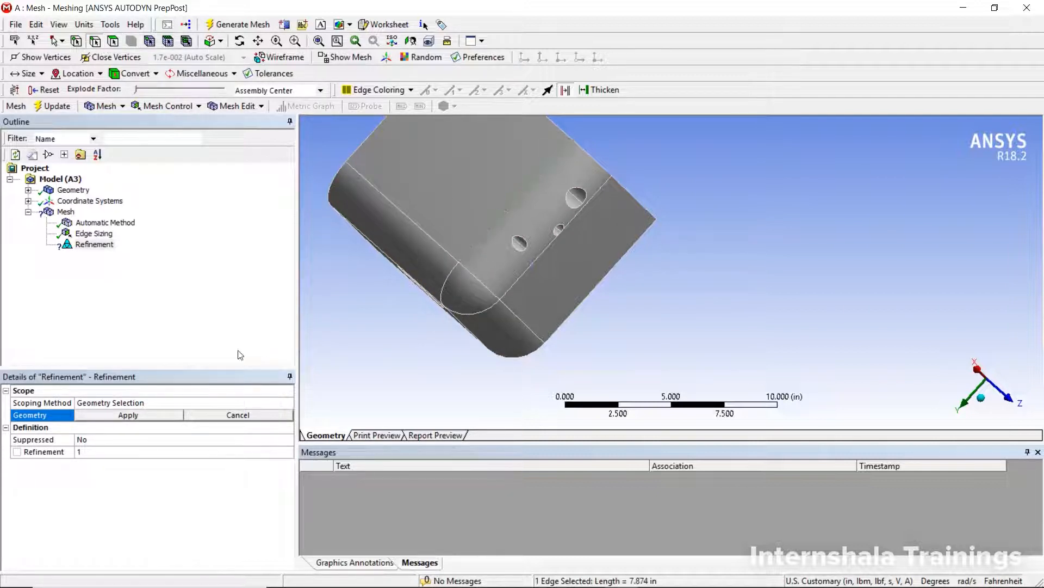
{"action": "left_click", "coordinate": [136, 415]}
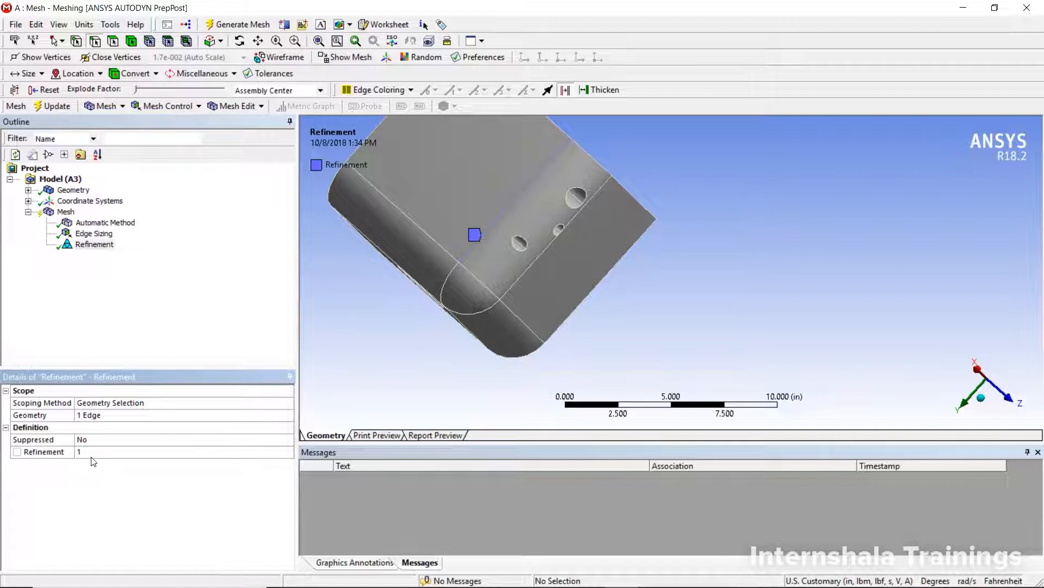
Set the edge refinement level to 3 and regenerate the mesh
{"action": "left_click", "coordinate": [82, 452]}
{"action": "type", "text": "3"}
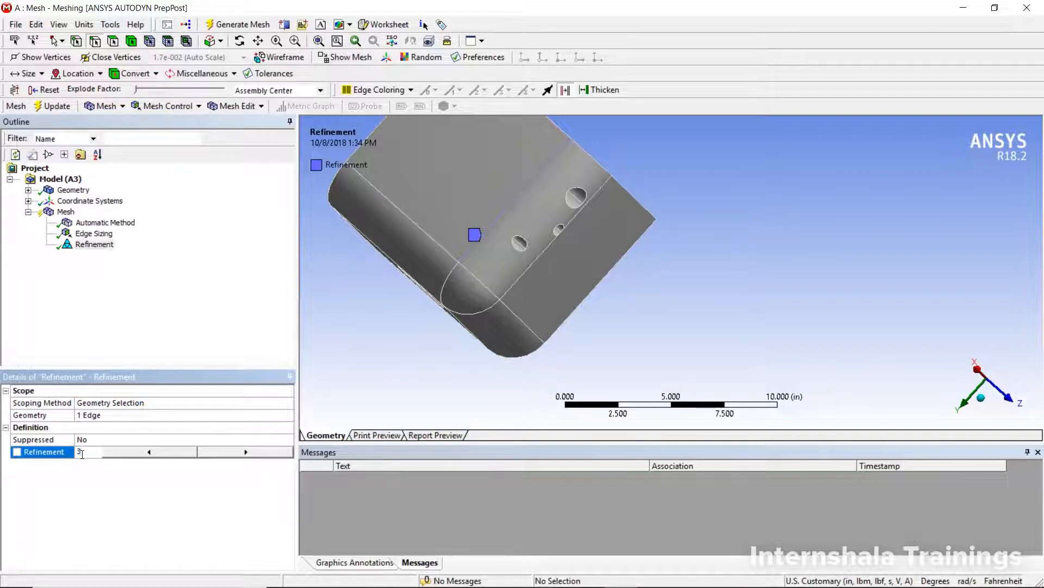
{"action": "left_click", "coordinate": [65, 213]}
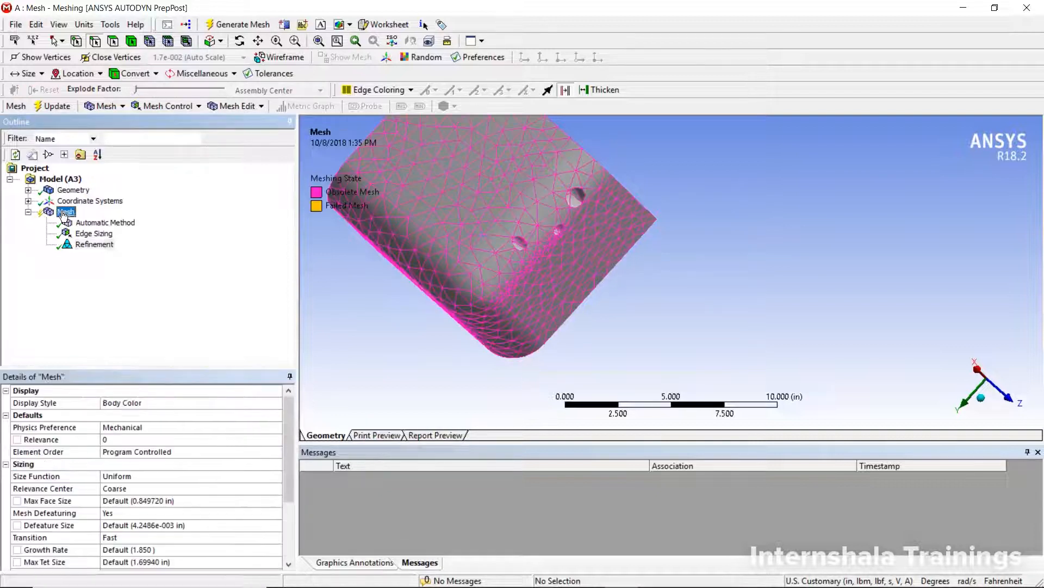
{"action": "right_click", "coordinate": [63, 213]}
{"action": "left_click", "coordinate": [86, 258]}
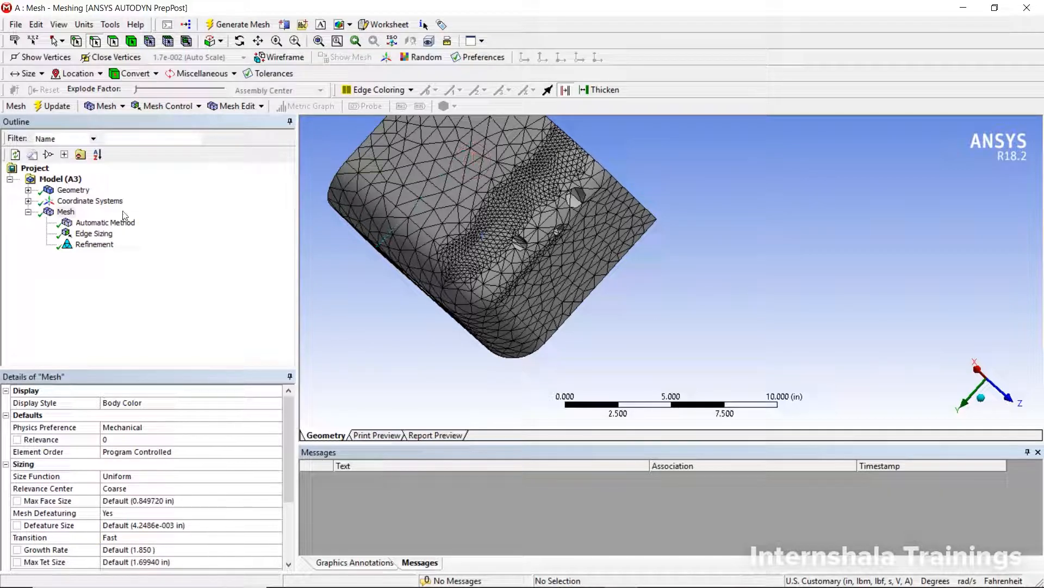
Lower the edge refinement level and update the mesh
{"action": "left_click", "coordinate": [107, 246]}
{"action": "left_click", "coordinate": [131, 455]}
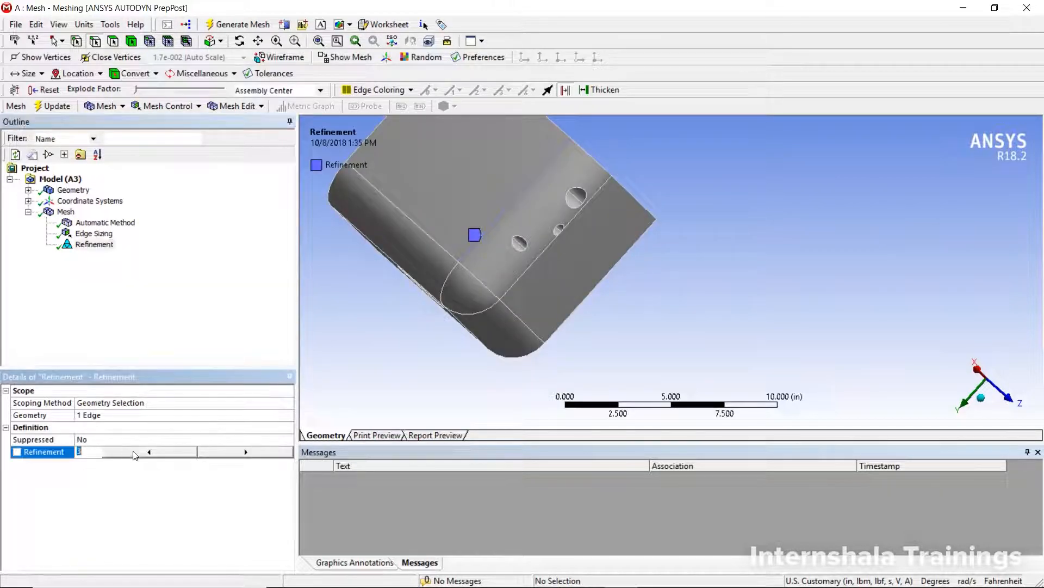
{"action": "right_click", "coordinate": [66, 212]}
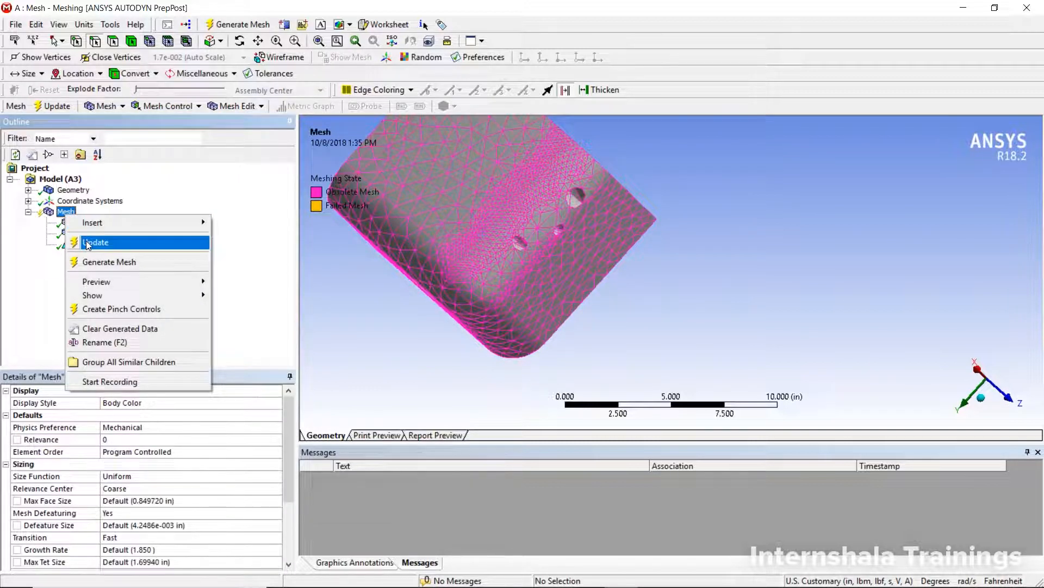
{"action": "left_click", "coordinate": [89, 242]}
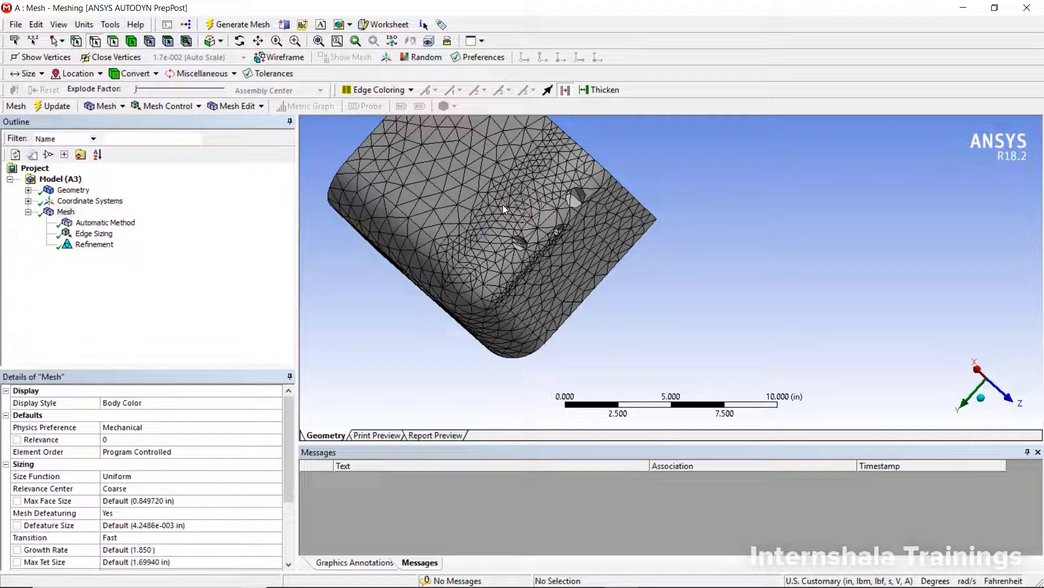
Begin inserting another local control under the mesh
{"action": "right_click", "coordinate": [64, 211]}
{"action": "mouse_move", "coordinate": [93, 219]}
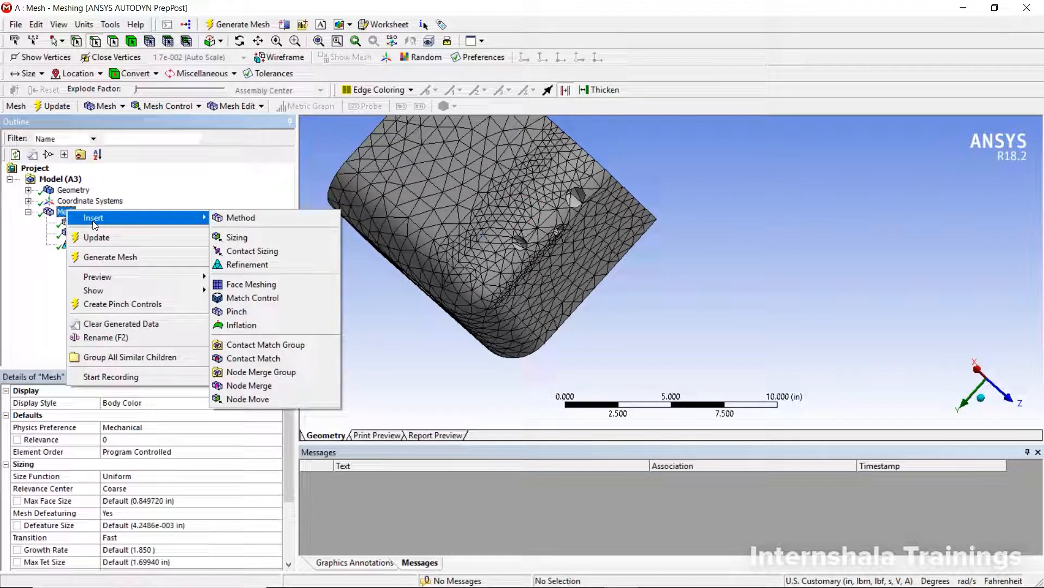